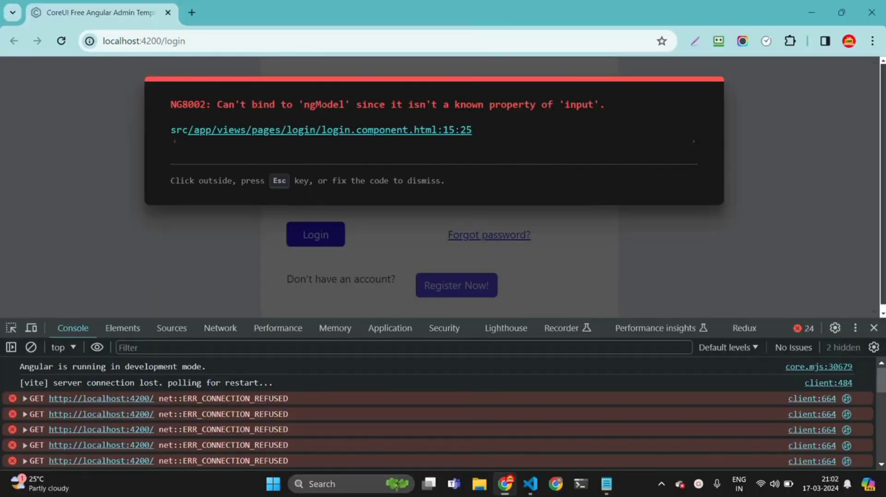
# - Inspect the ngModel and loginForm names in the email input binding of login.component.html
pyautogui.doubleClick(320, 102)
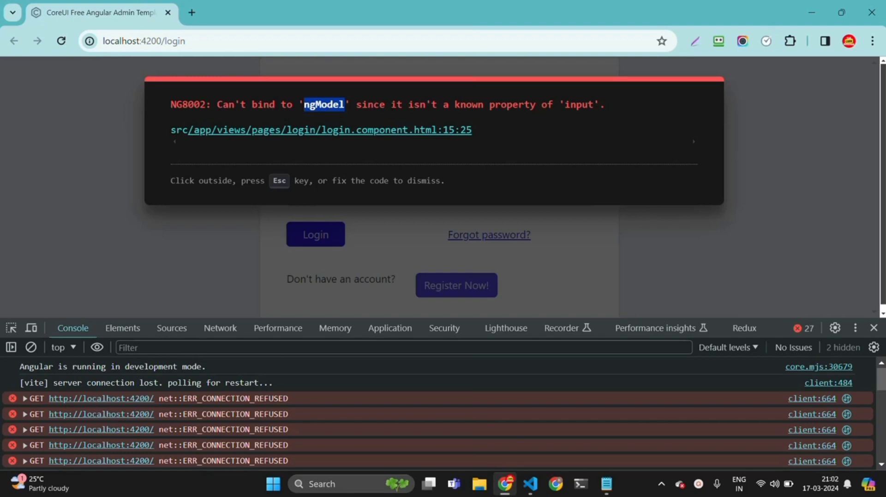
pyautogui.click(529, 484)
pyautogui.doubleClick(427, 153)
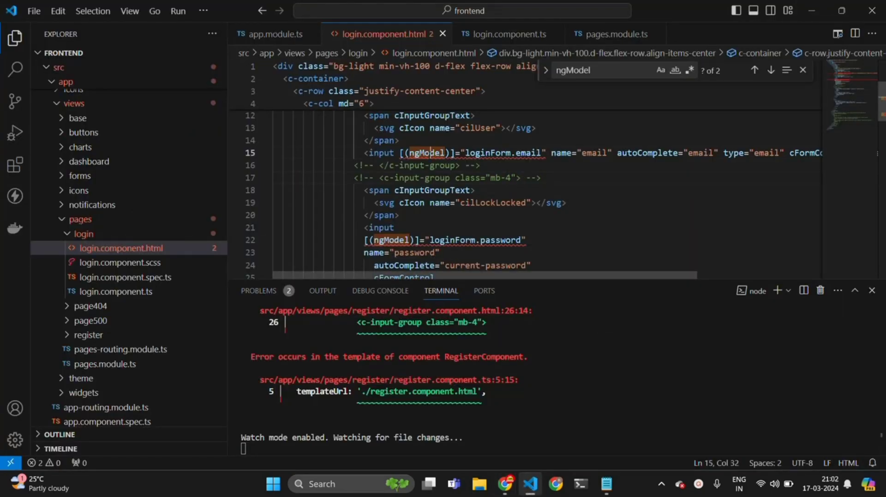
pyautogui.doubleClick(488, 153)
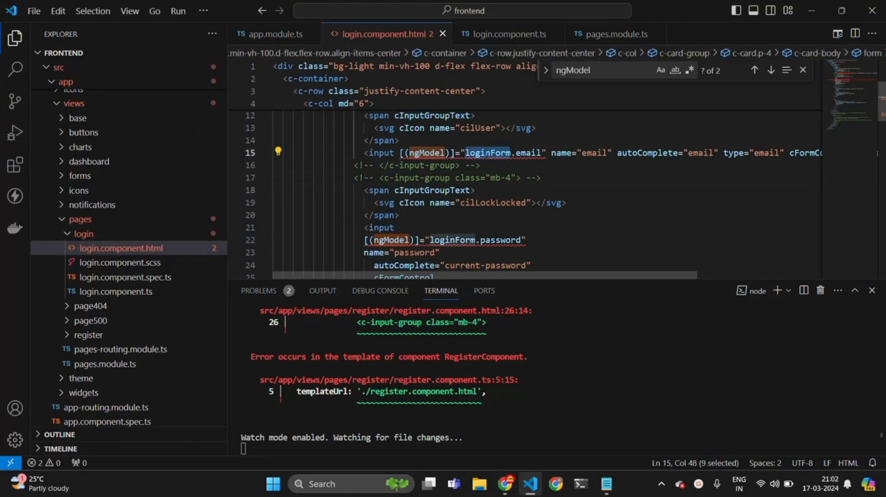
pyautogui.click(491, 153)
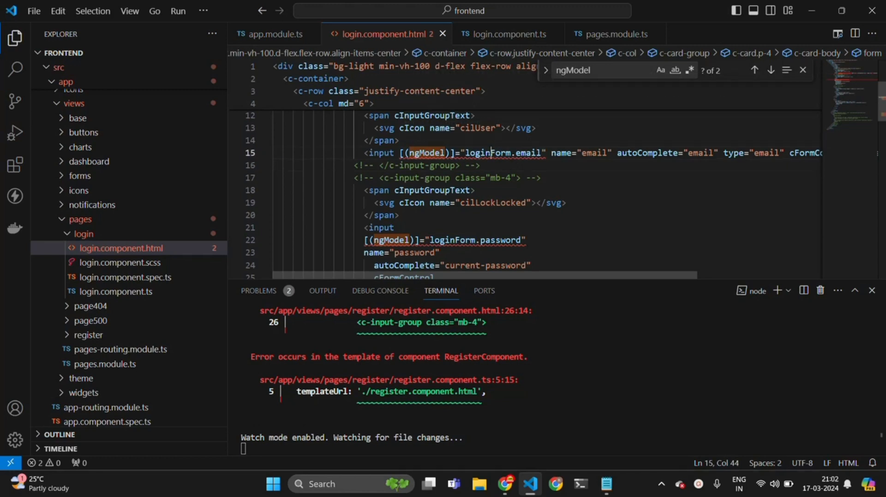
# - Check the loginForm property declaration in login.component.ts, then return to the template
pyautogui.click(509, 34)
pyautogui.doubleClick(341, 143)
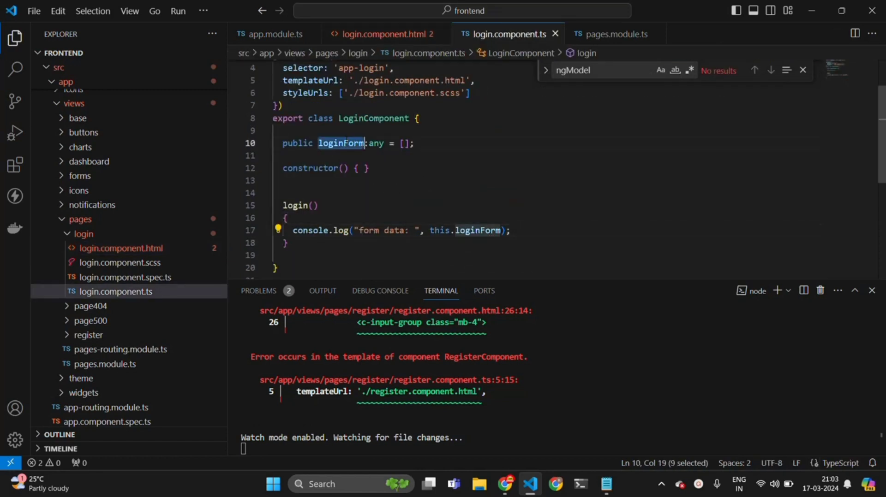
pyautogui.click(383, 34)
pyautogui.moveTo(425, 153)
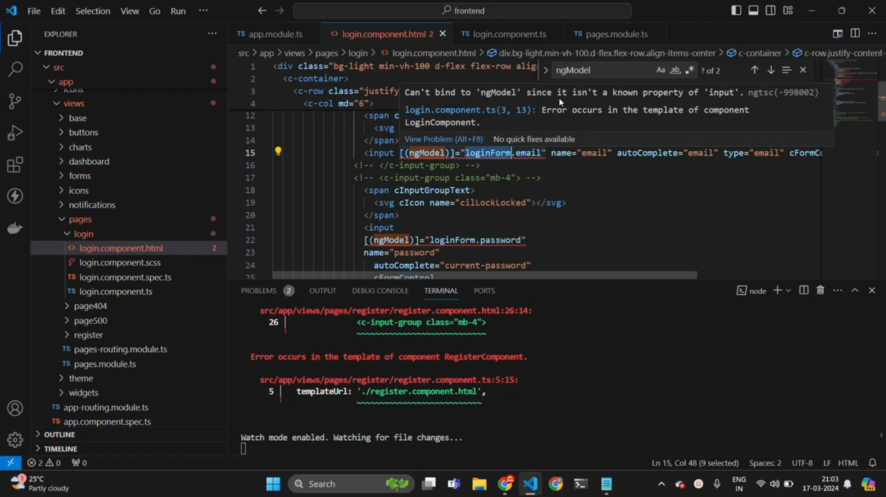
pyautogui.click(580, 169)
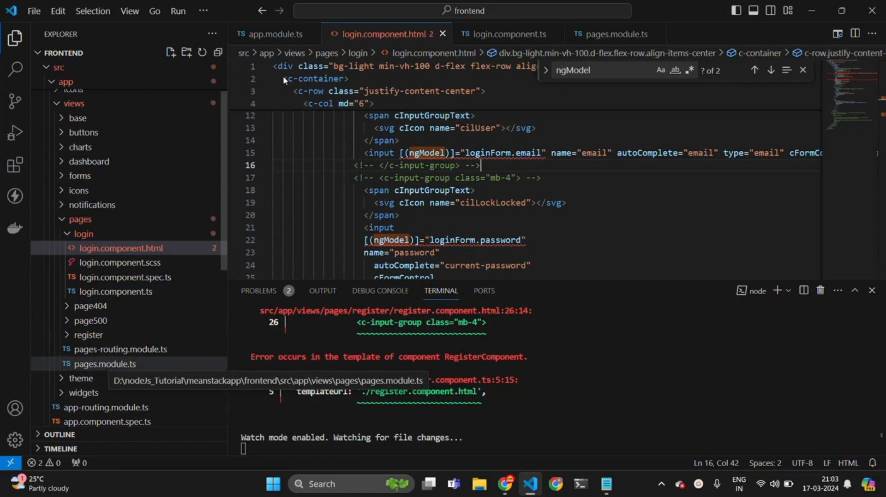
# - Add FormModule after IconModule in the PagesModule imports array and save pages.module.ts
pyautogui.click(275, 34)
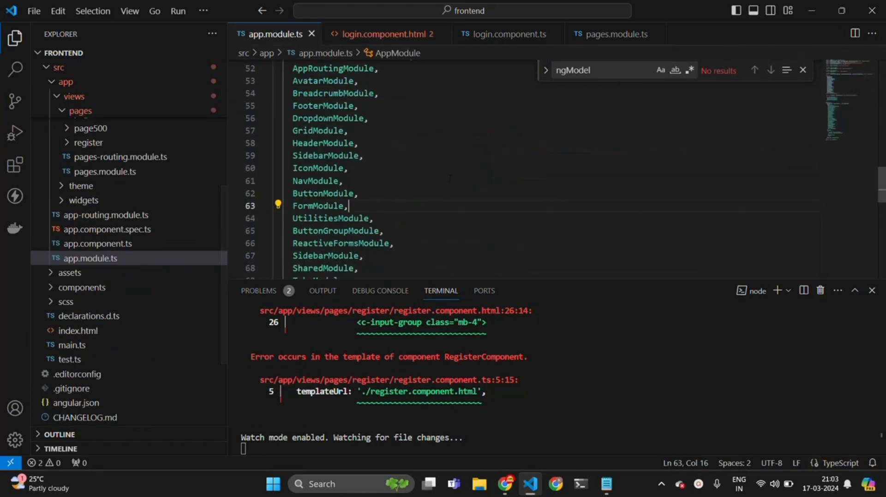
pyautogui.scroll(4, 422, 149)
pyautogui.scroll(4, 422, 149)
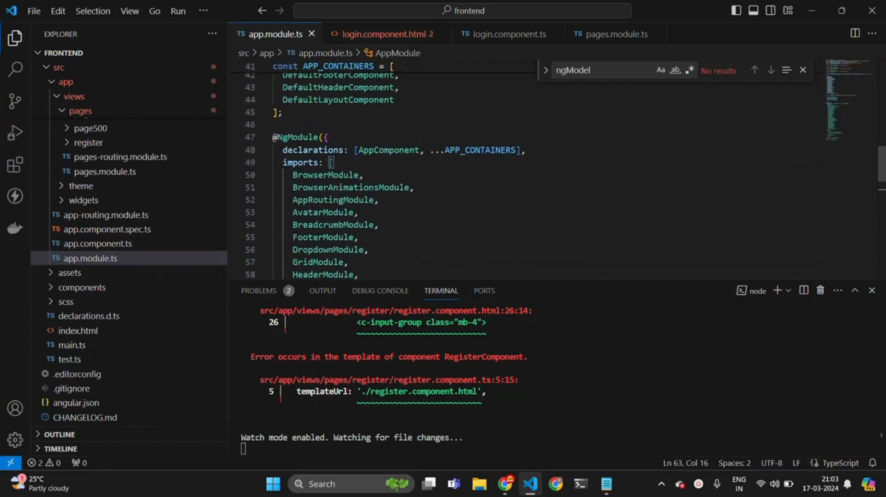
pyautogui.click(609, 34)
pyautogui.scroll(2, 381, 233)
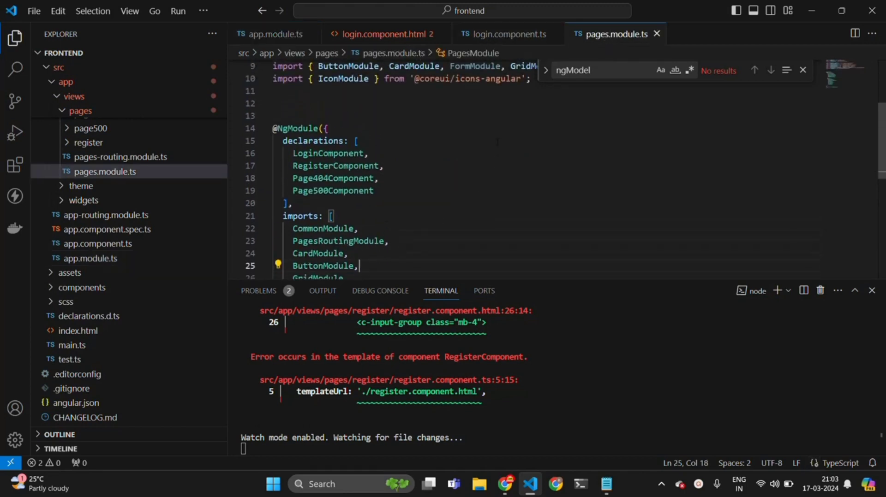
pyautogui.scroll(-3, 382, 233)
pyautogui.click(357, 227)
pyautogui.write(',')
pyautogui.press('Return')
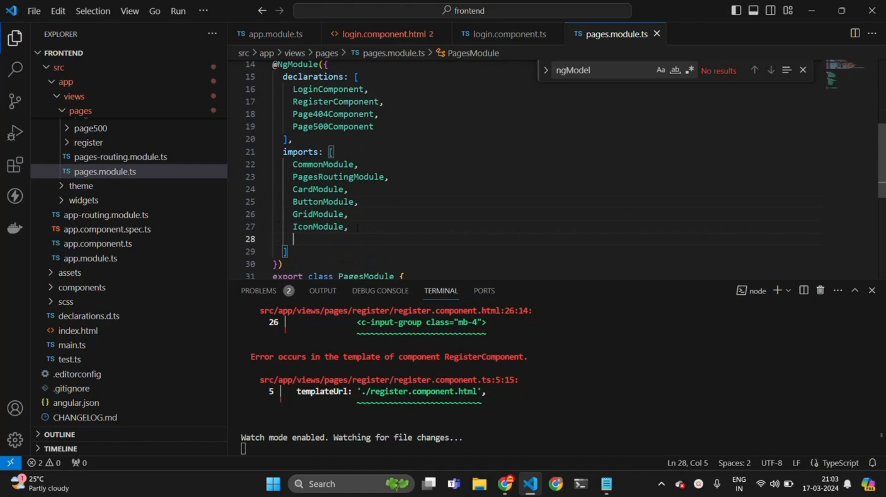
pyautogui.write('orm')
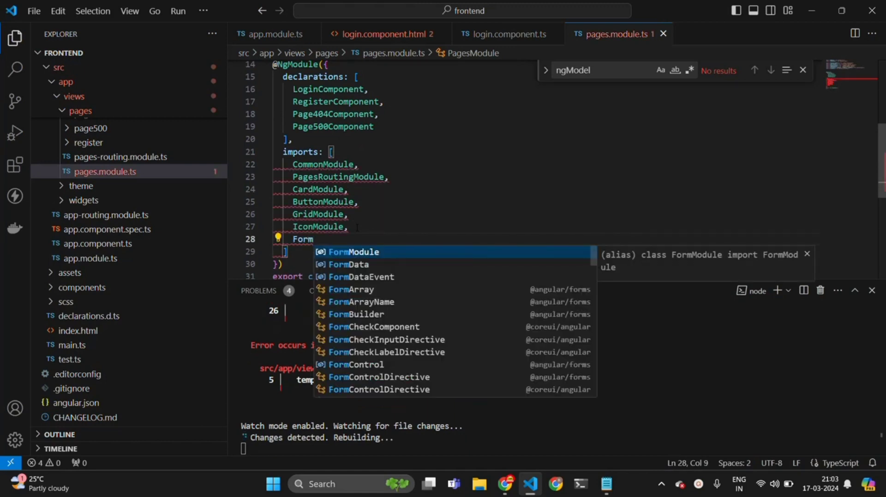
pyautogui.press('Return')
pyautogui.hotkey('ctrl', 's')
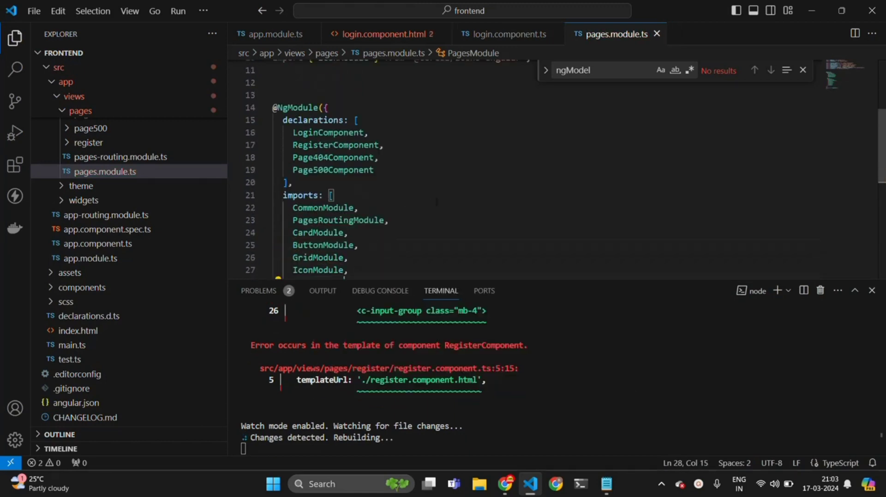
# - Review the new FormModule entry, the NgModule imports key and the coreui import line
pyautogui.doubleClick(325, 237)
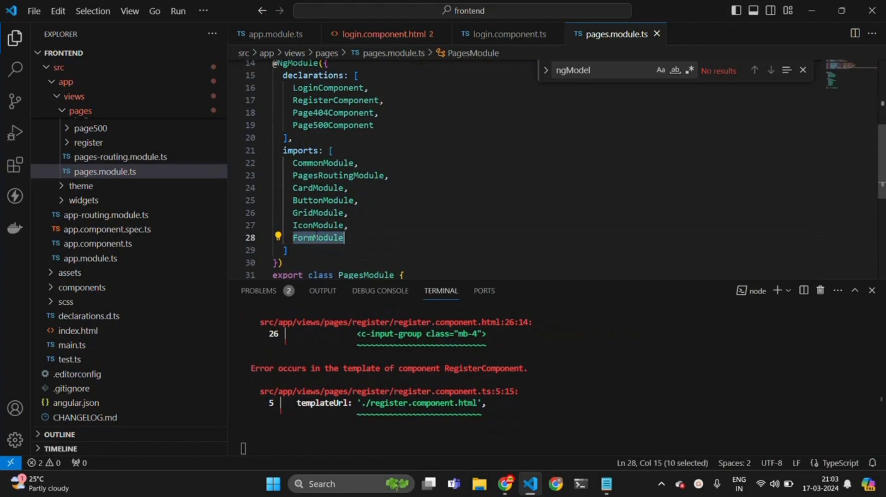
pyautogui.doubleClick(302, 149)
pyautogui.scroll(1, 332, 174)
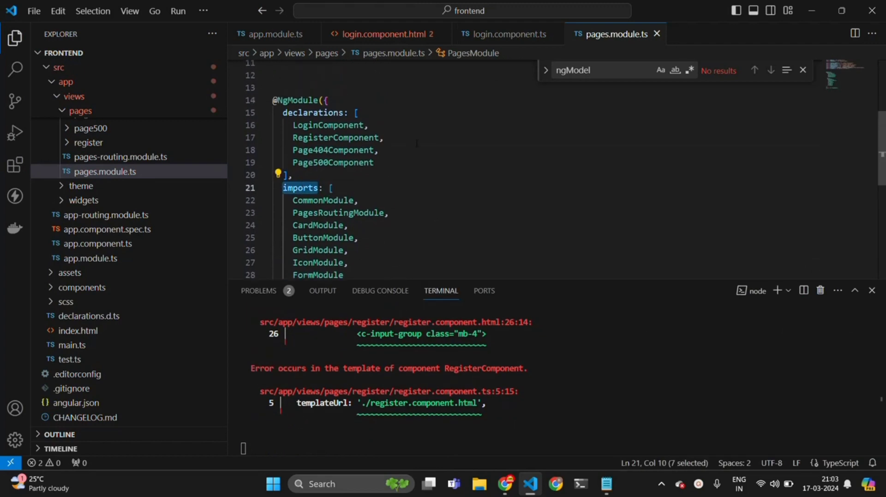
pyautogui.click(296, 102)
pyautogui.doubleClick(298, 102)
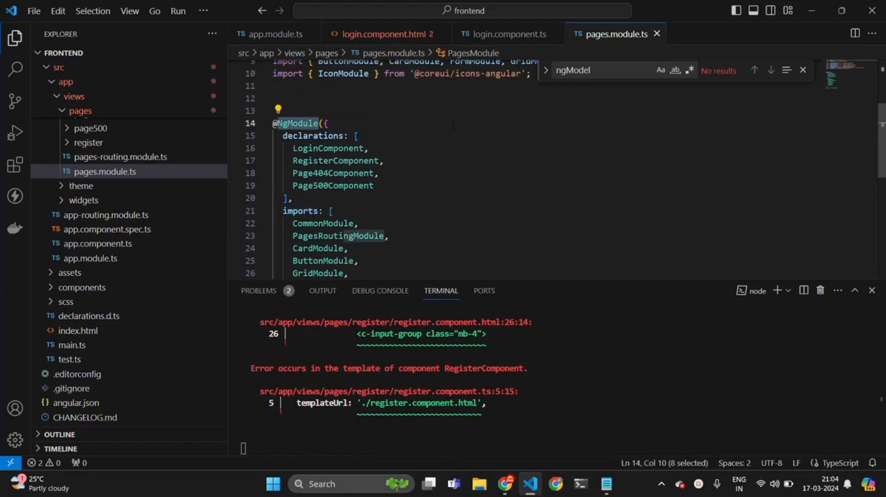
pyautogui.scroll(3, 443, 173)
pyautogui.scroll(2, 442, 173)
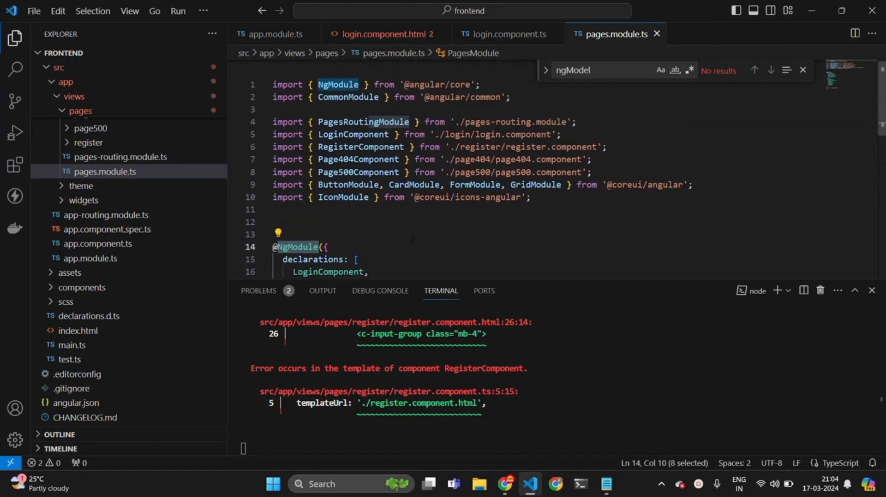
pyautogui.doubleClick(489, 182)
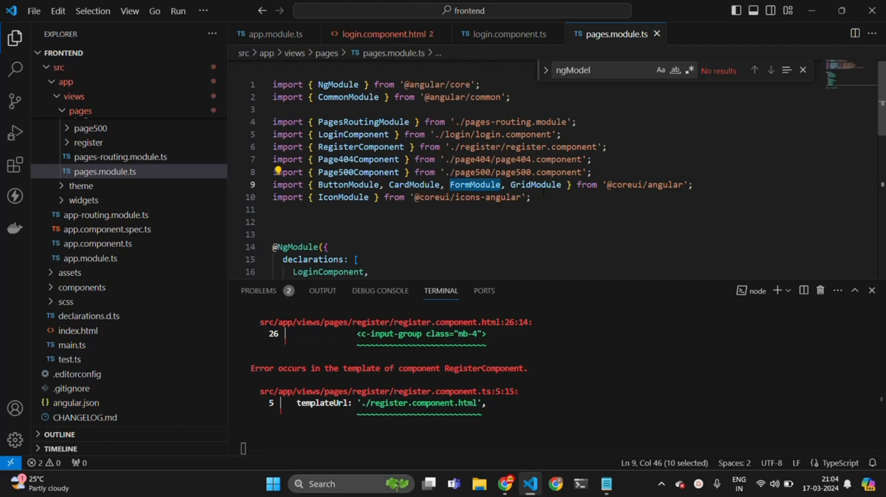
pyautogui.click(542, 213)
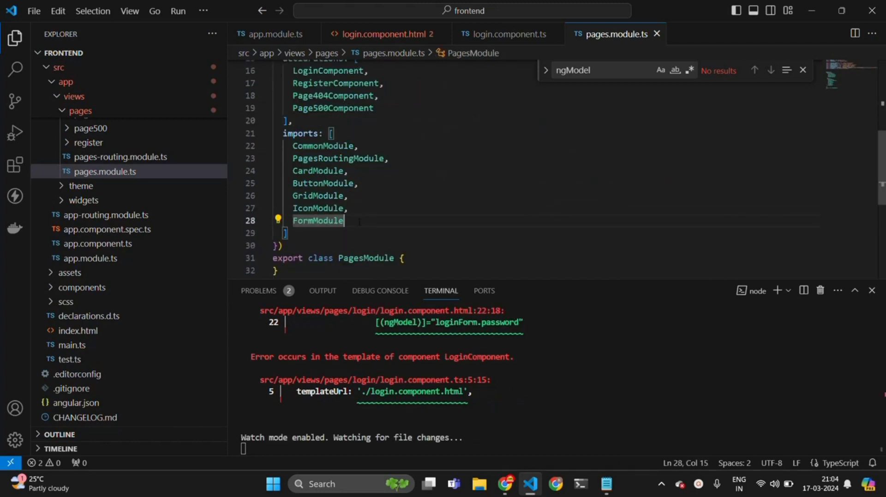
pyautogui.scroll(5, 335, 230)
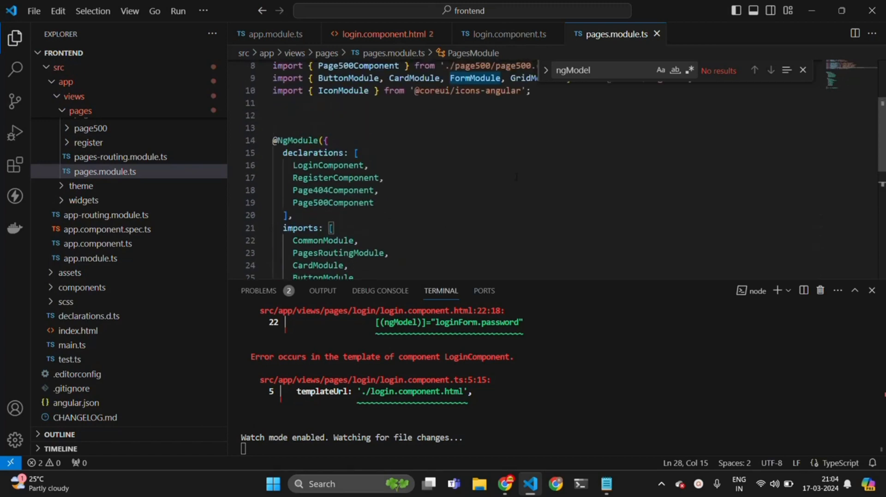
pyautogui.scroll(5, 415, 173)
pyautogui.click(634, 175)
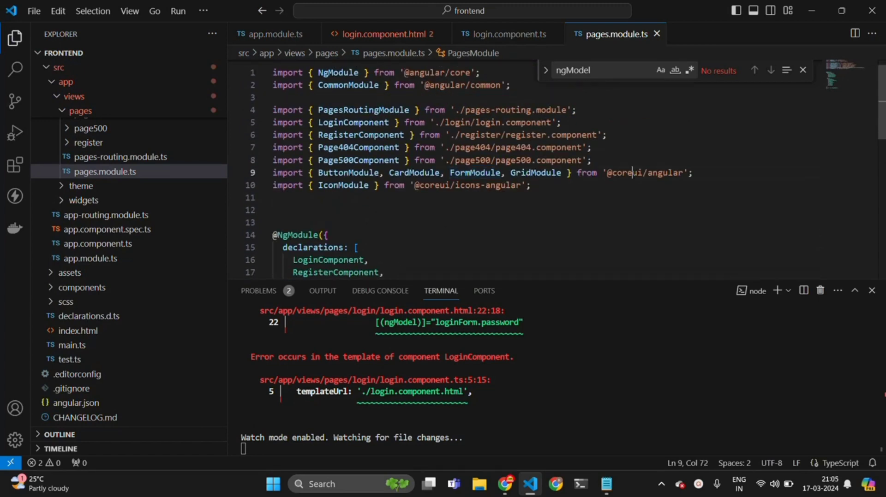
pyautogui.click(543, 210)
pyautogui.scroll(-3, 484, 223)
pyautogui.scroll(-3, 485, 223)
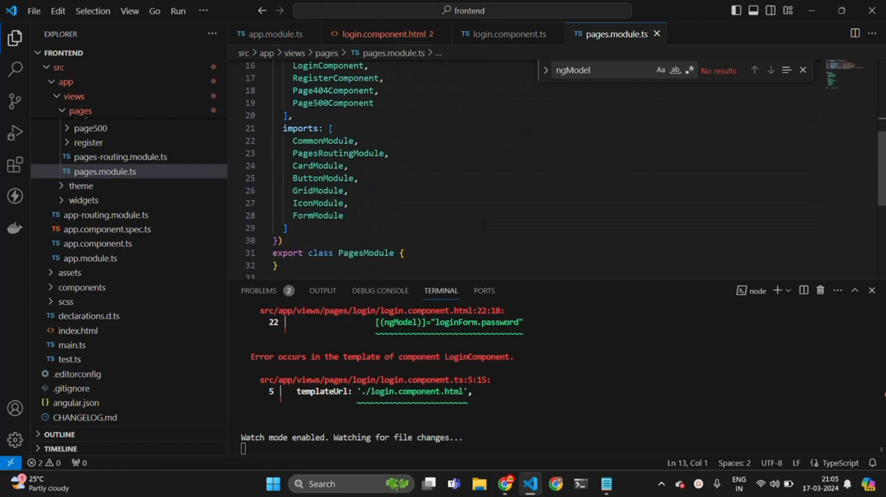
pyautogui.click(355, 214)
pyautogui.press('BackSpace')
pyautogui.press('BackSpace')
pyautogui.press('BackSpace')
pyautogui.press('BackSpace')
pyautogui.press('BackSpace')
pyautogui.press('BackSpace')
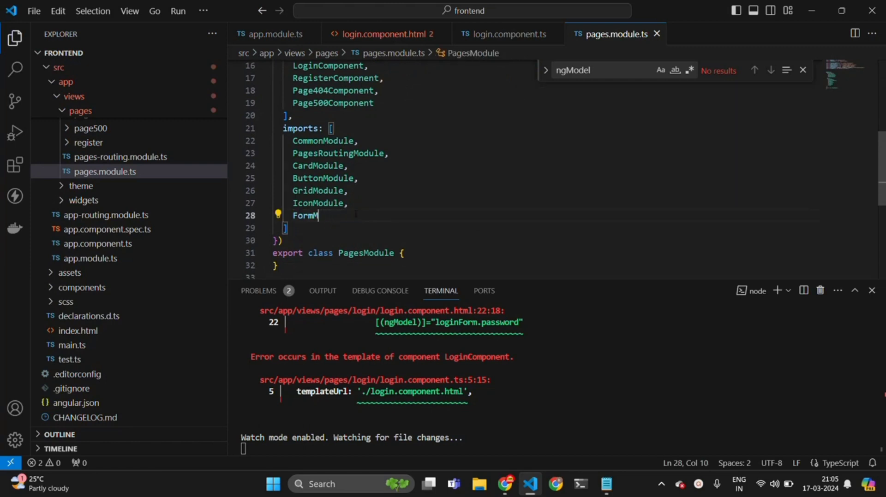
pyautogui.press('BackSpace')
pyautogui.press('BackSpace')
pyautogui.press('BackSpace')
pyautogui.press('BackSpace')
pyautogui.write('F')
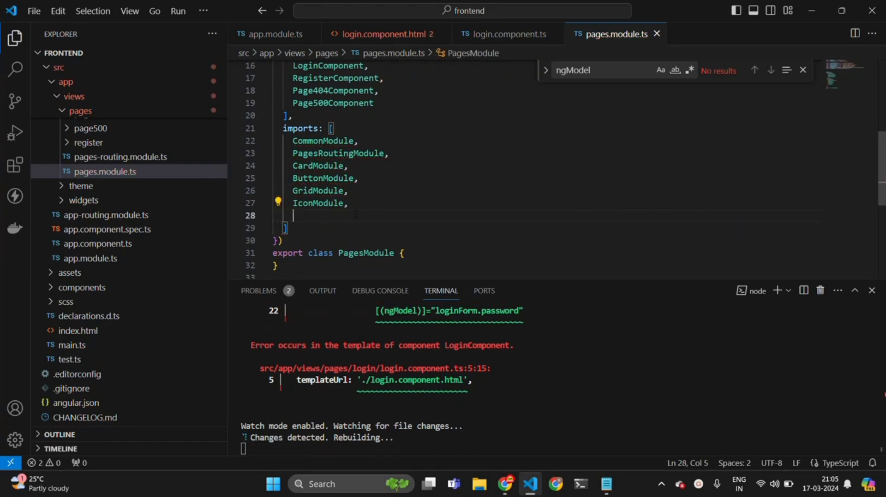
pyautogui.write('roms')
pyautogui.press('Down')
pyautogui.press('Down')
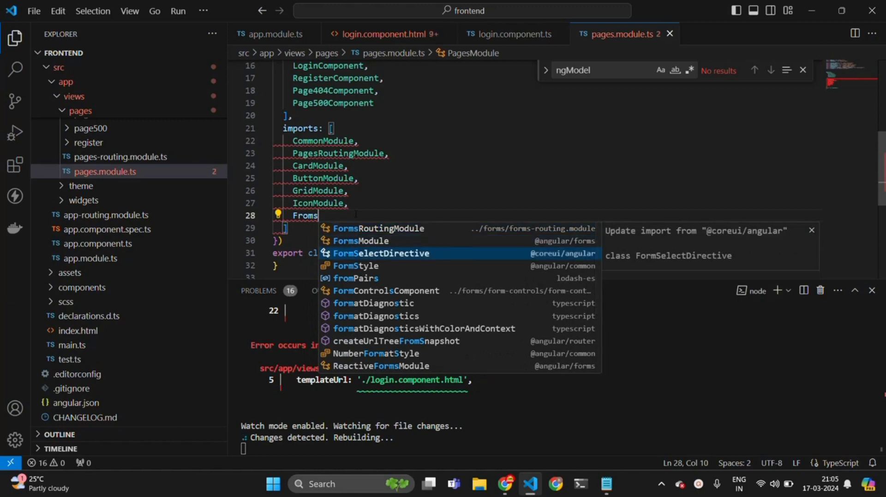
pyautogui.press('Up')
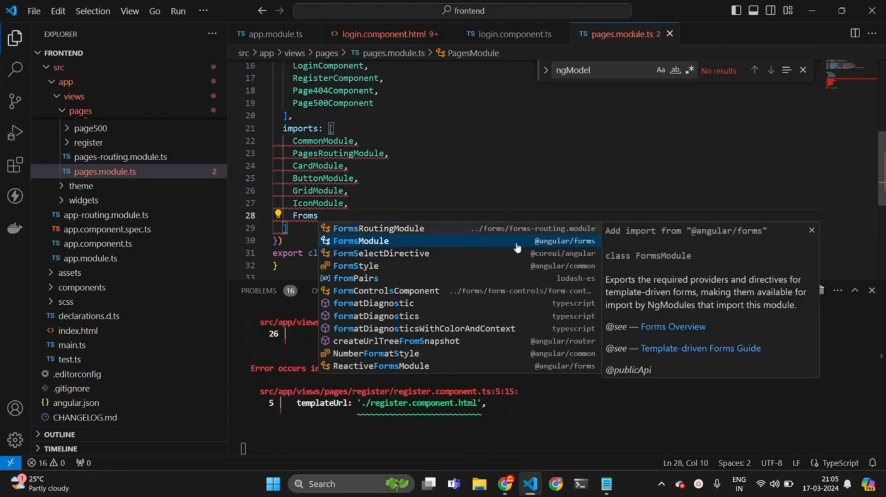
pyautogui.press('Return')
pyautogui.hotkey('ctrl', 's')
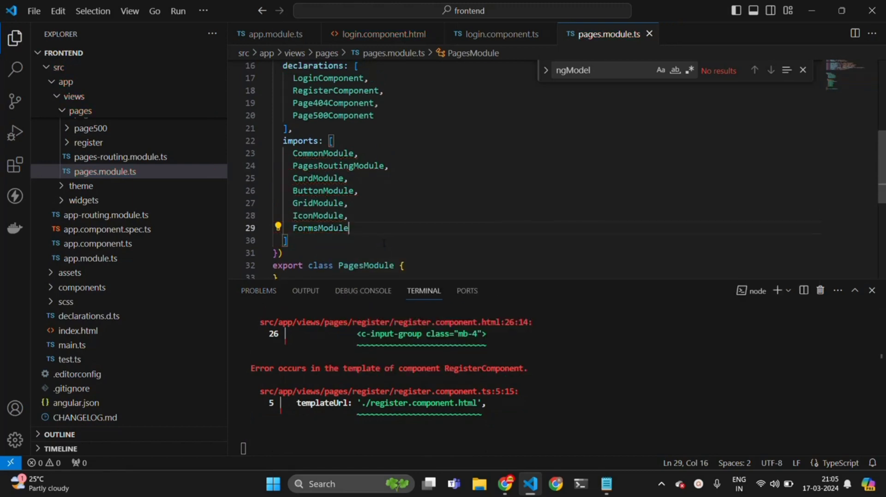
pyautogui.scroll(5, 484, 173)
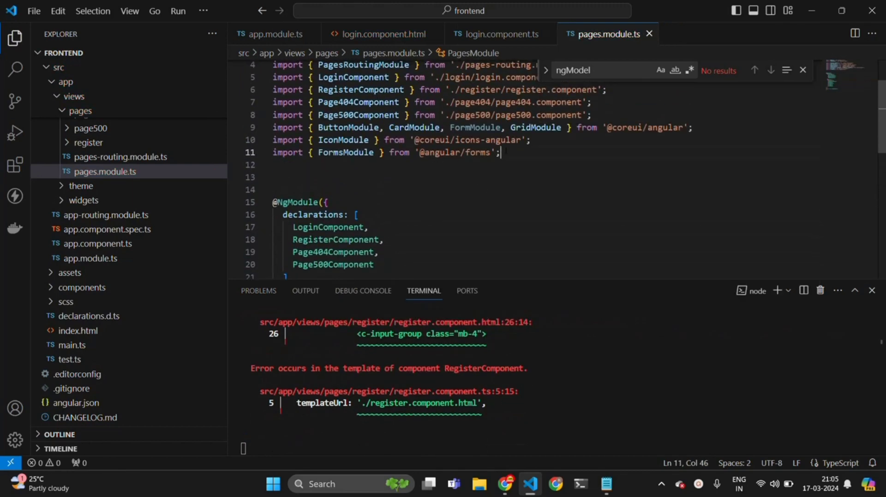
# - Check the new FormsModule import line and run ng serve in the terminal
pyautogui.moveTo(500, 153); pyautogui.dragTo(272, 152)
pyautogui.press('End')
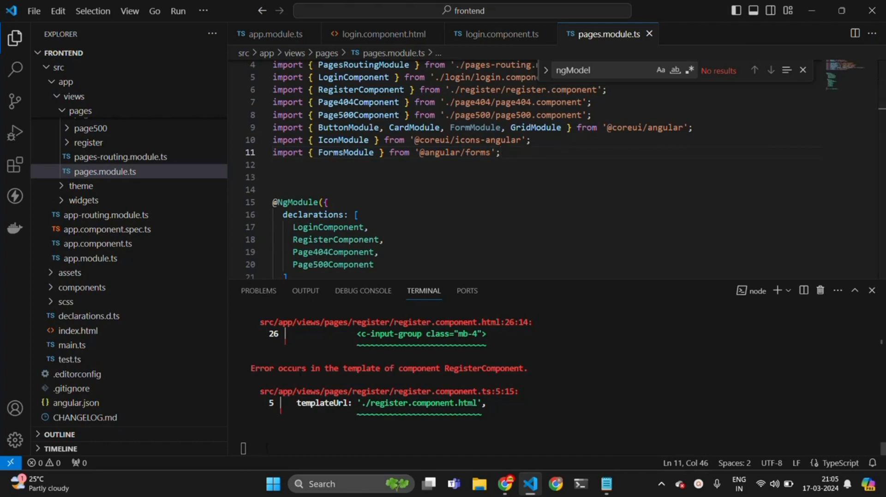
pyautogui.write('ng serve')
pyautogui.press('Return')
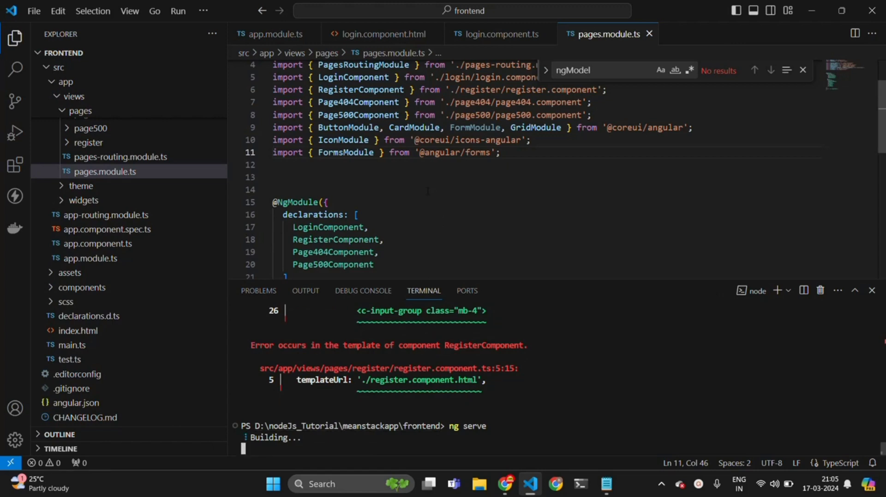
pyautogui.click(505, 484)
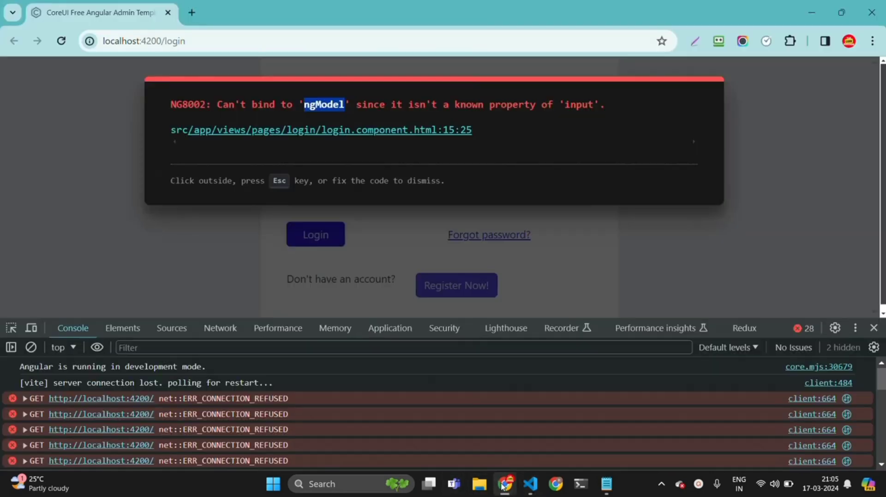
pyautogui.doubleClick(322, 104)
pyautogui.moveTo(217, 105); pyautogui.dragTo(653, 108)
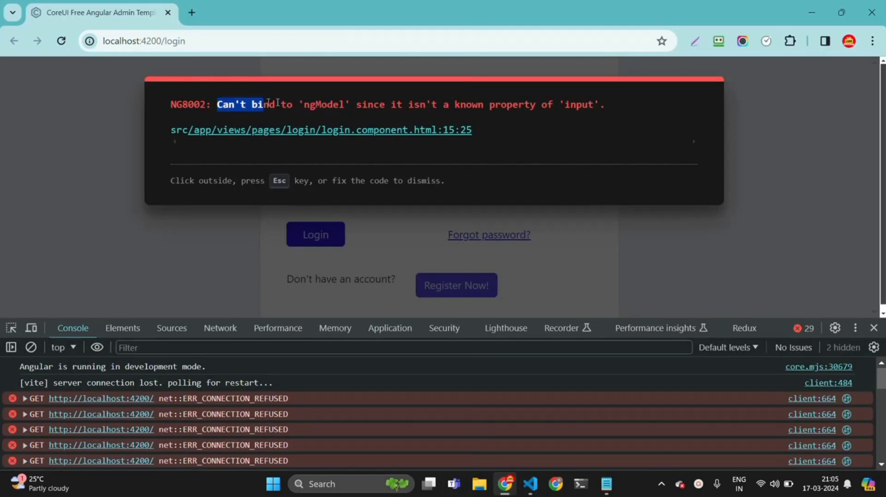
pyautogui.click(529, 484)
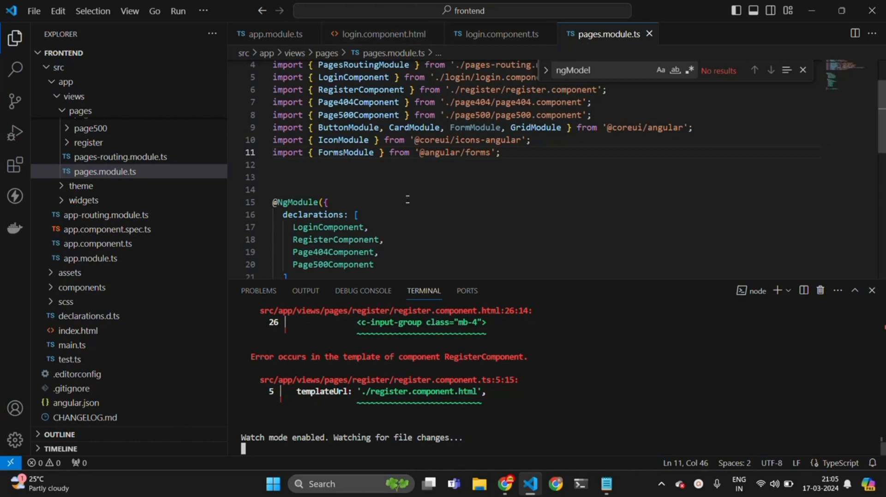
pyautogui.scroll(-2, 359, 225)
pyautogui.scroll(-2, 359, 226)
pyautogui.scroll(-1, 358, 226)
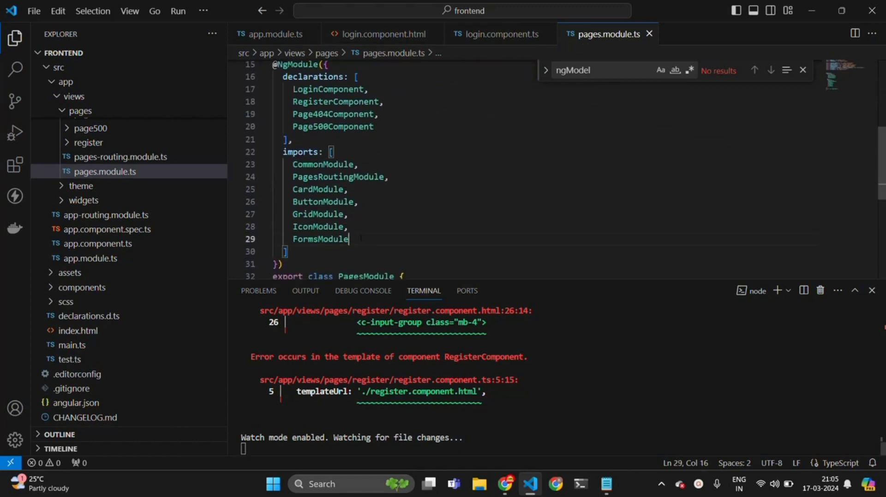
# - Reload the login page in the browser and switch back to the editor
pyautogui.doubleClick(332, 238)
pyautogui.scroll(5, 359, 226)
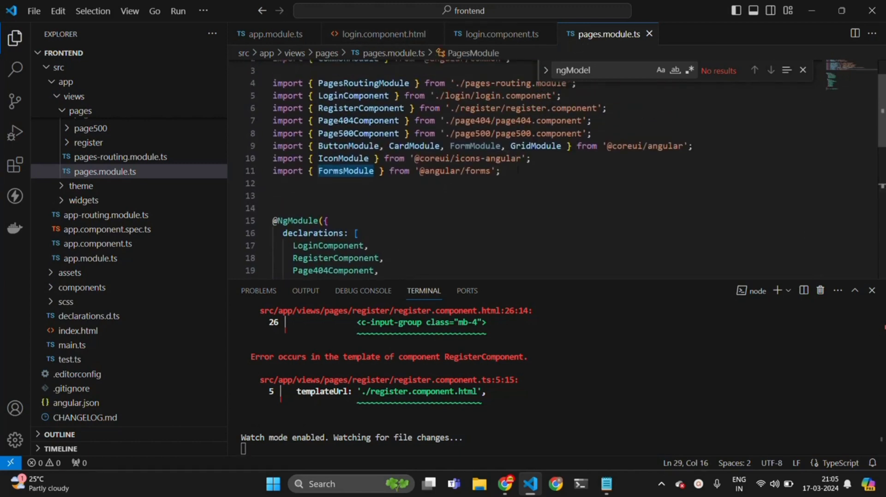
pyautogui.hotkey('alt', 'Tab')
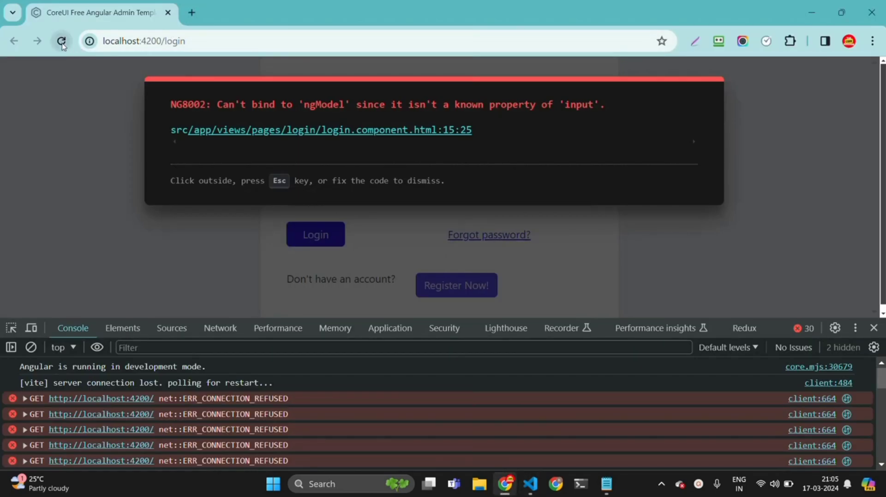
pyautogui.click(62, 41)
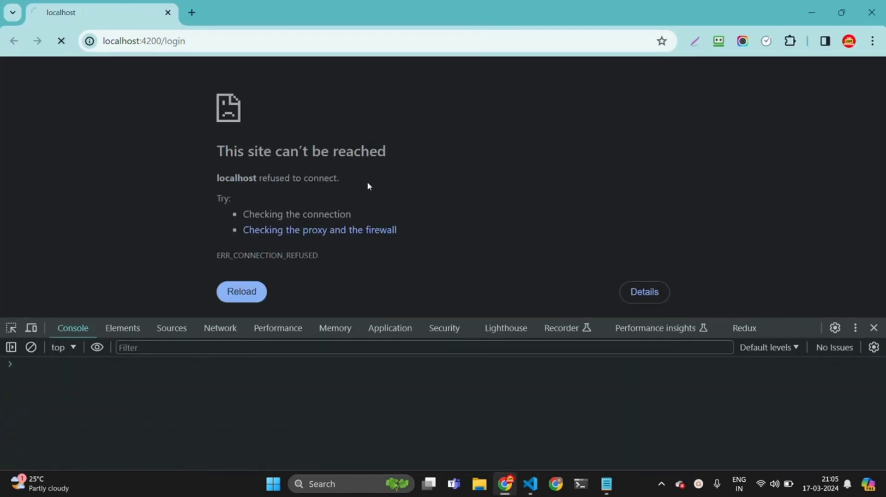
pyautogui.hotkey('alt', 'Tab')
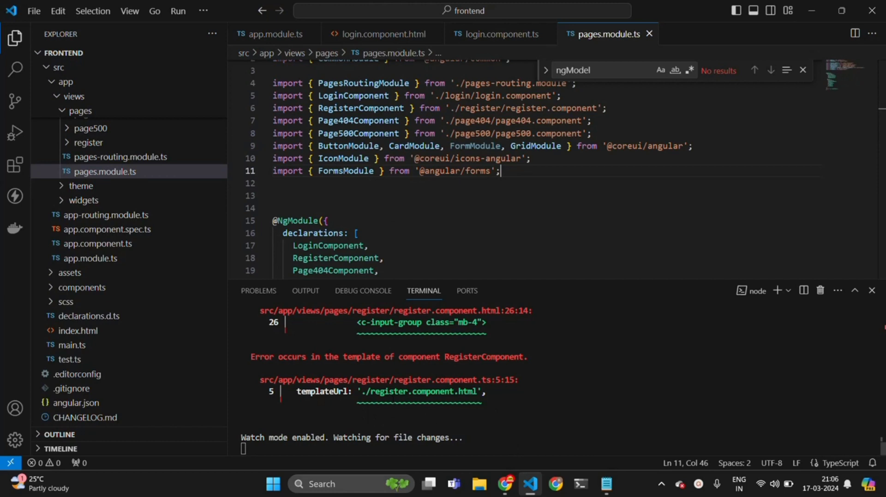
pyautogui.scroll(3, 484, 375)
pyautogui.scroll(-3, 484, 375)
# - Stop the running dev server with Ctrl+C and run ng serve again
pyautogui.click(292, 450)
pyautogui.hotkey('ctrl', 'c')
pyautogui.write('ng serve')
pyautogui.press('Return')
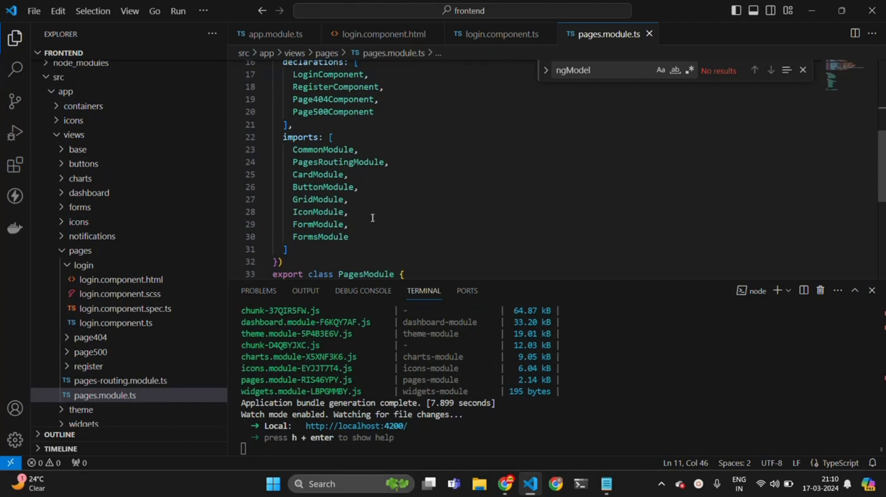
pyautogui.click(353, 224)
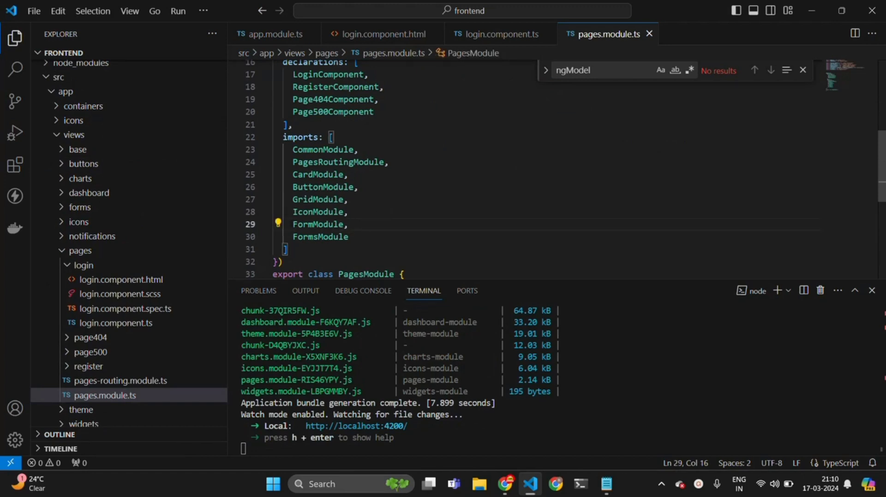
pyautogui.press('Home')
pyautogui.hotkey('shift', 'End')
pyautogui.press('Right')
pyautogui.doubleClick(314, 224)
pyautogui.scroll(5, 415, 173)
pyautogui.scroll(3, 415, 173)
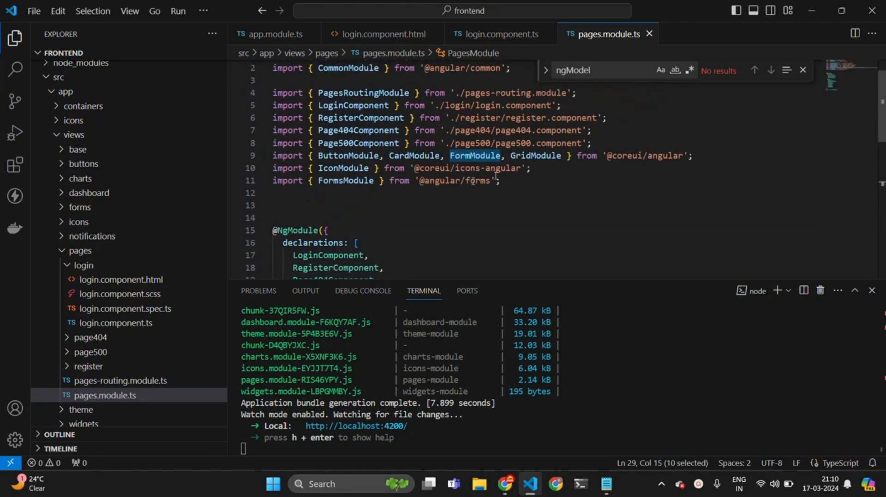
pyautogui.doubleClick(626, 155)
pyautogui.scroll(-5, 415, 173)
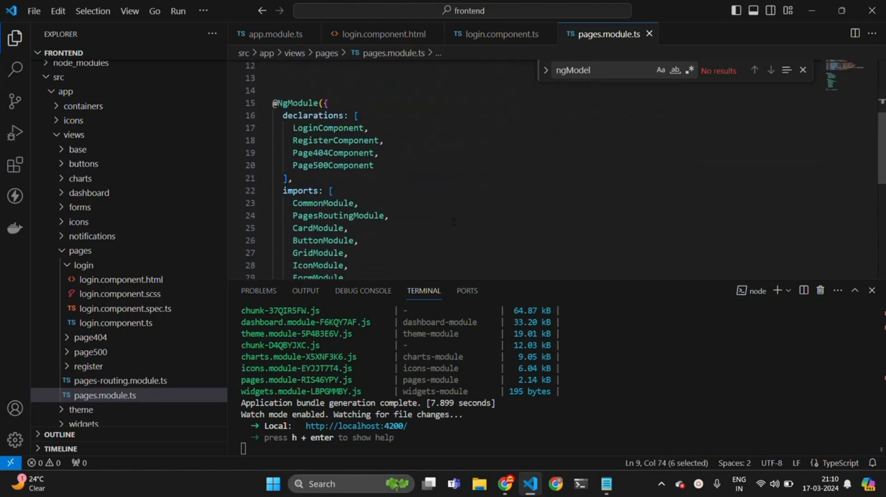
pyautogui.doubleClick(320, 237)
pyautogui.scroll(5, 416, 173)
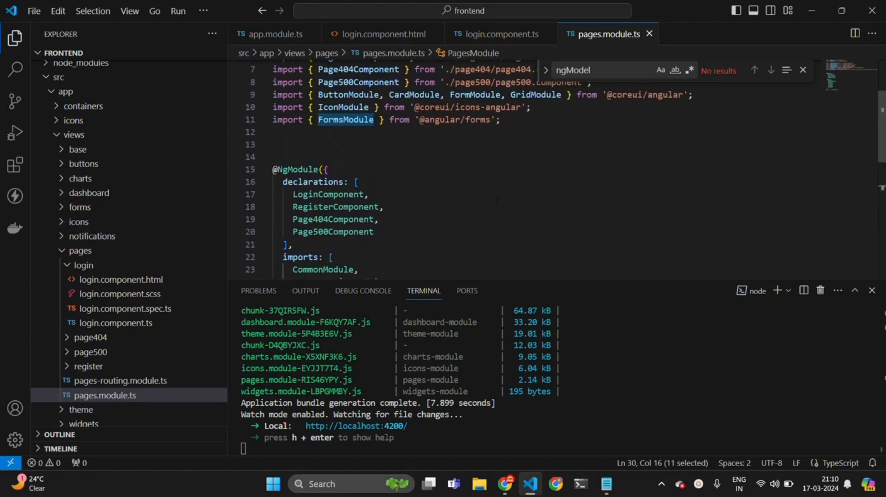
pyautogui.doubleClick(443, 179)
pyautogui.click(443, 196)
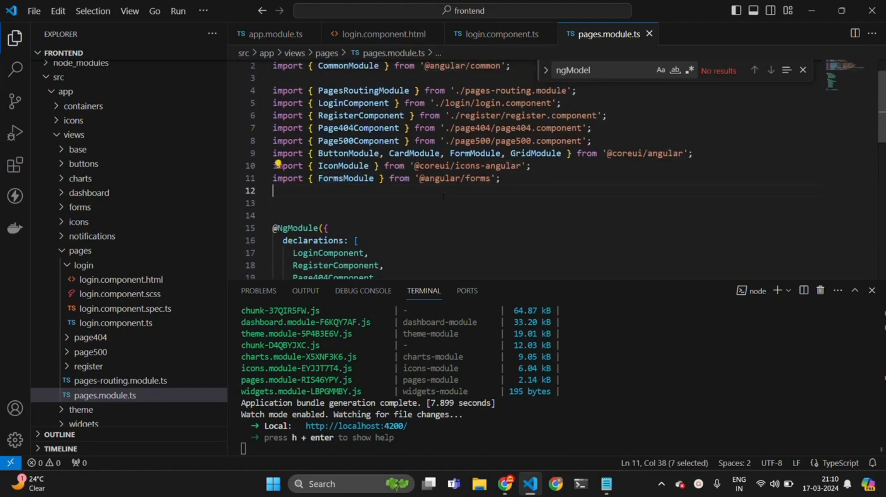
# - Check loginForm.email in the template and the console log in login(), then read the browser error
pyautogui.click(385, 33)
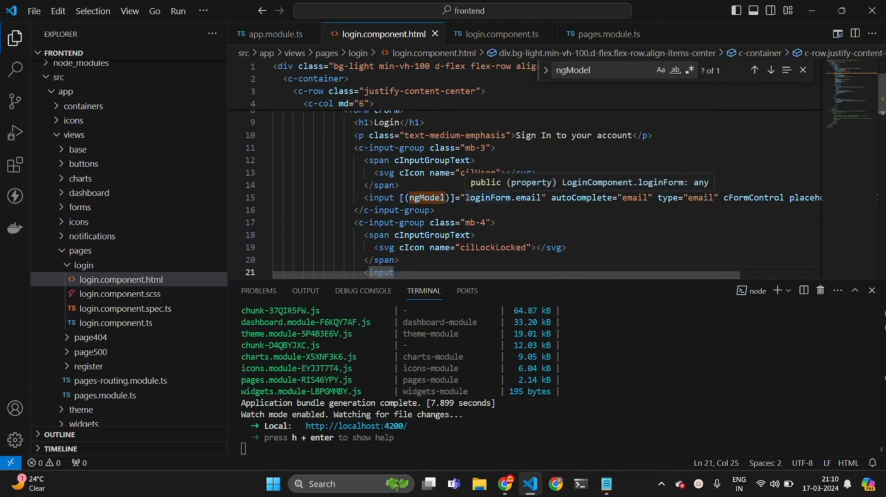
pyautogui.moveTo(464, 197); pyautogui.dragTo(543, 197)
pyautogui.click(542, 197)
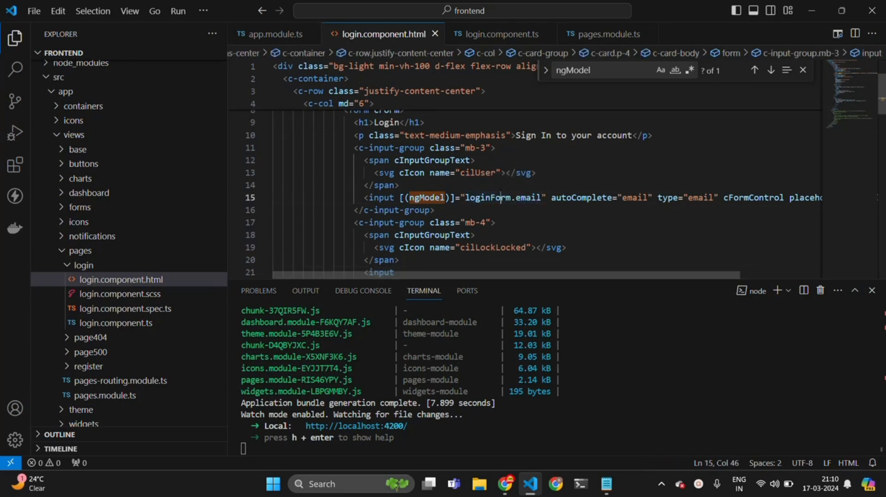
pyautogui.click(502, 34)
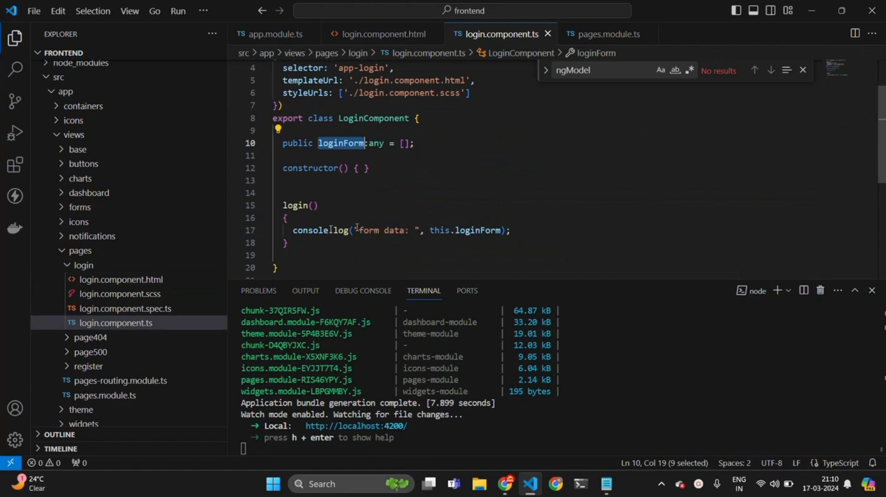
pyautogui.click(490, 230)
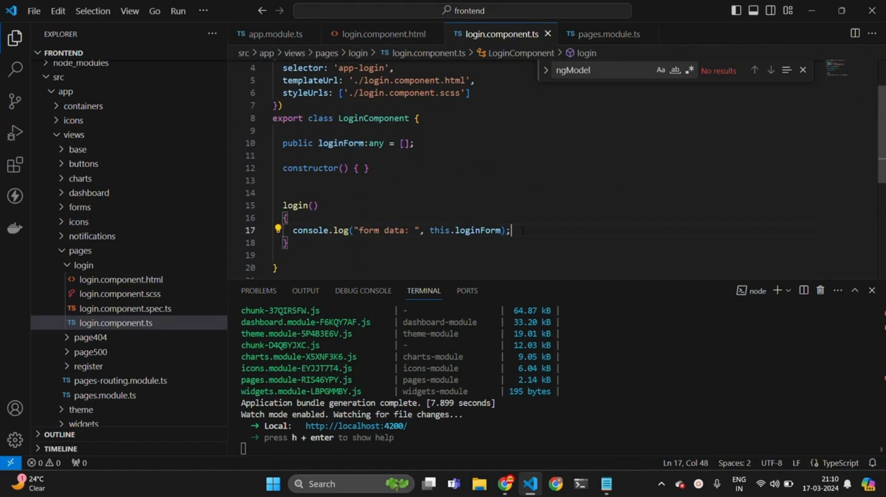
pyautogui.hotkey('alt', 'Tab')
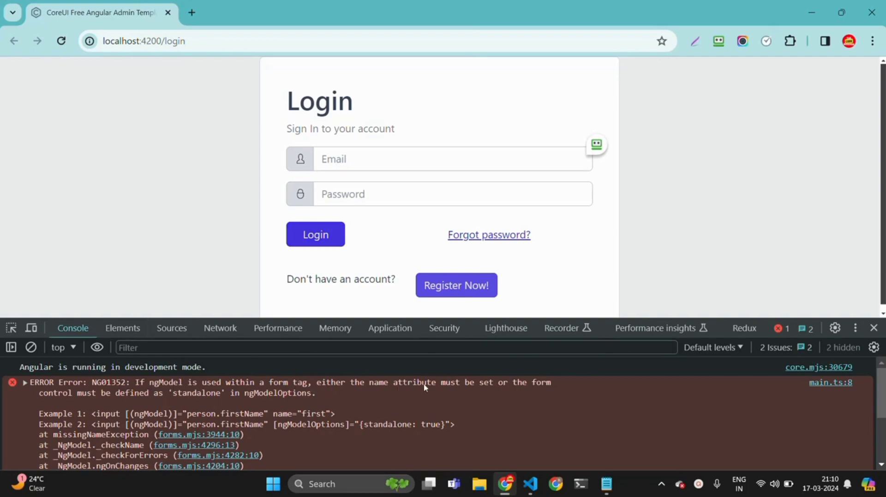
pyautogui.hotkey('alt', 'Tab')
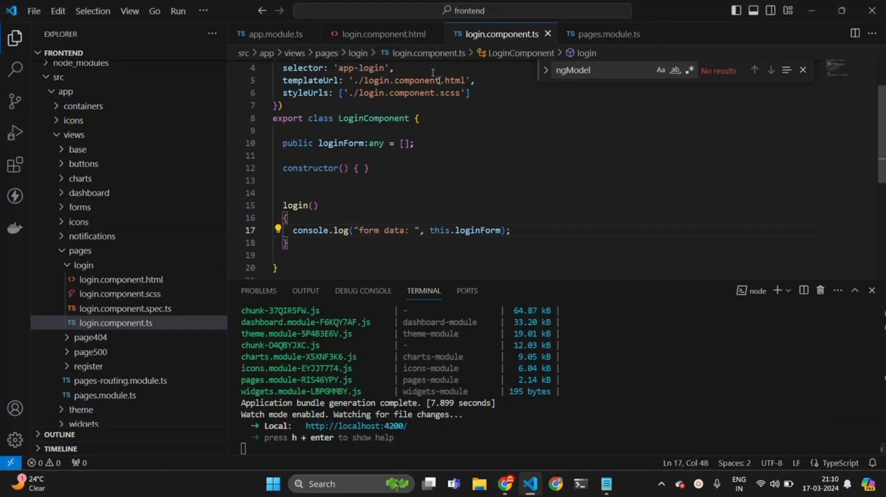
# - Add name="email" to the email input, save, and copy its binding and name attribute
pyautogui.click(399, 36)
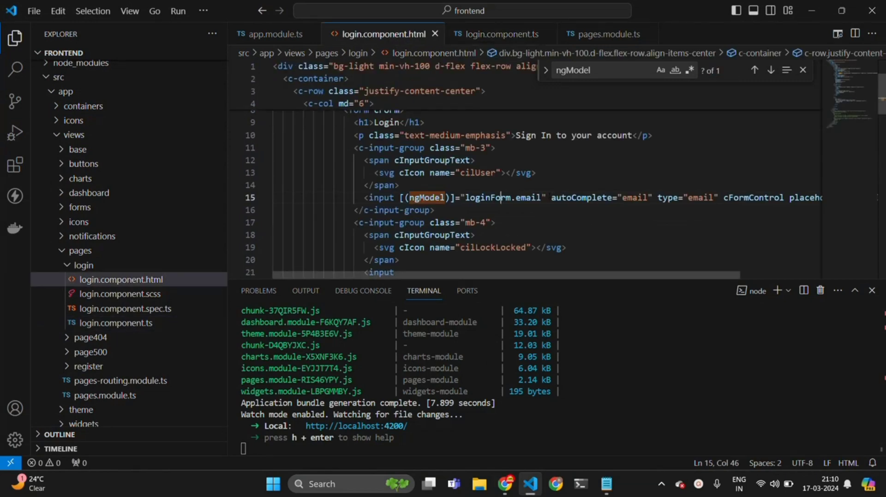
pyautogui.write('name')
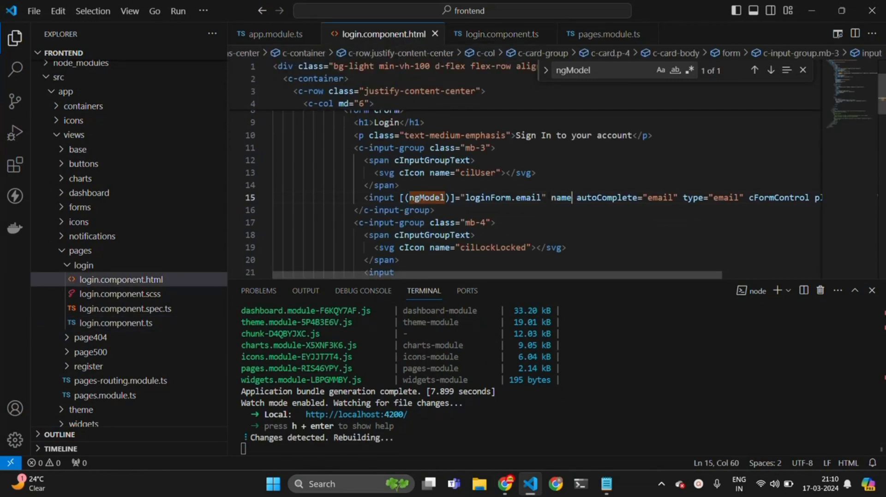
pyautogui.write('="emai" autoCompl')
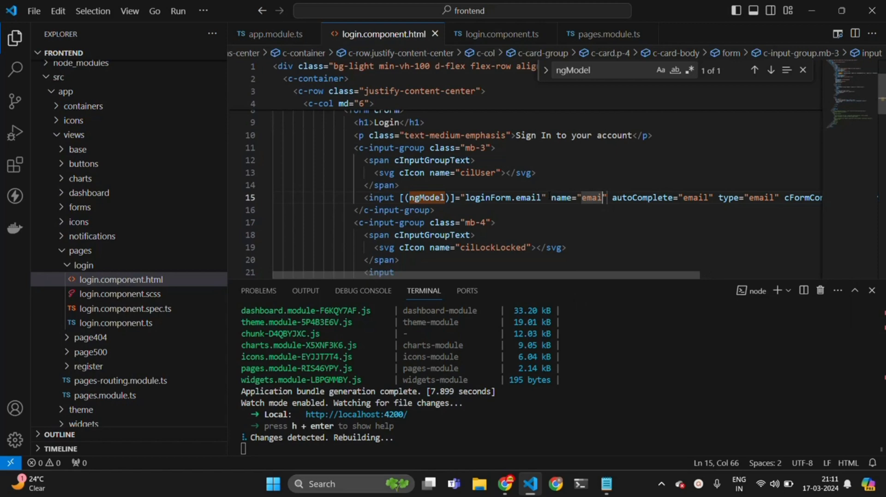
pyautogui.hotkey('ctrl', 's')
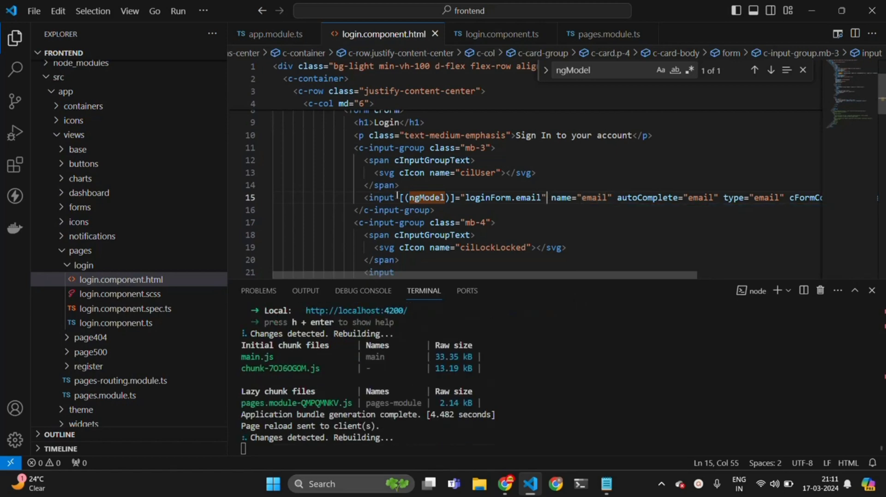
pyautogui.moveTo(400, 197); pyautogui.dragTo(611, 197)
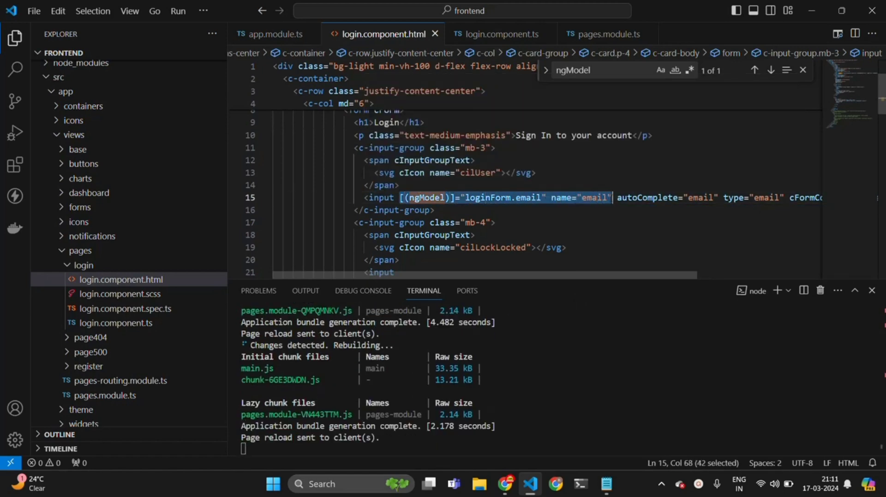
pyautogui.hotkey('ctrl', 'c')
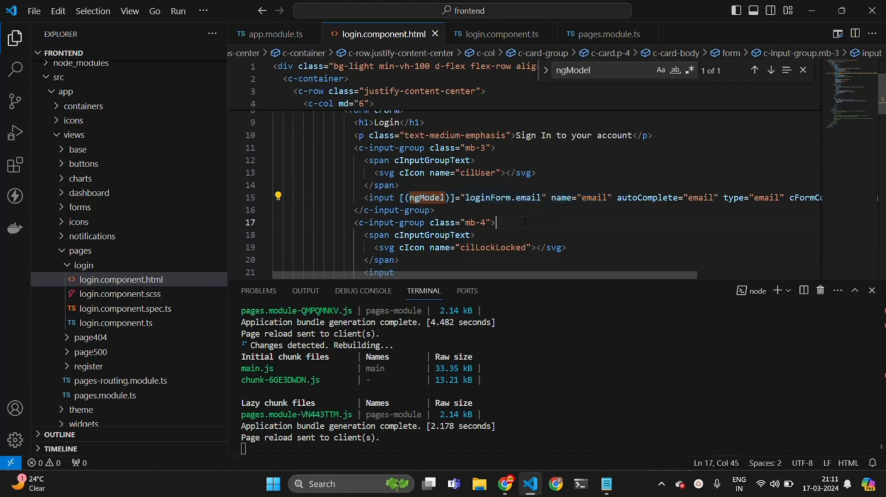
pyautogui.scroll(-2, 484, 194)
# - Paste the binding into the password input and change it to loginForm.password with name password
pyautogui.click(420, 204)
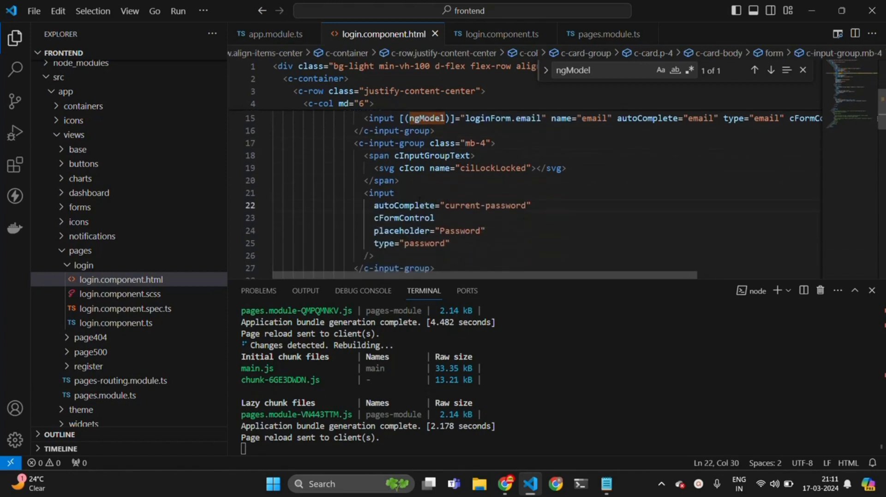
pyautogui.press('Return')
pyautogui.hotkey('ctrl', 'v')
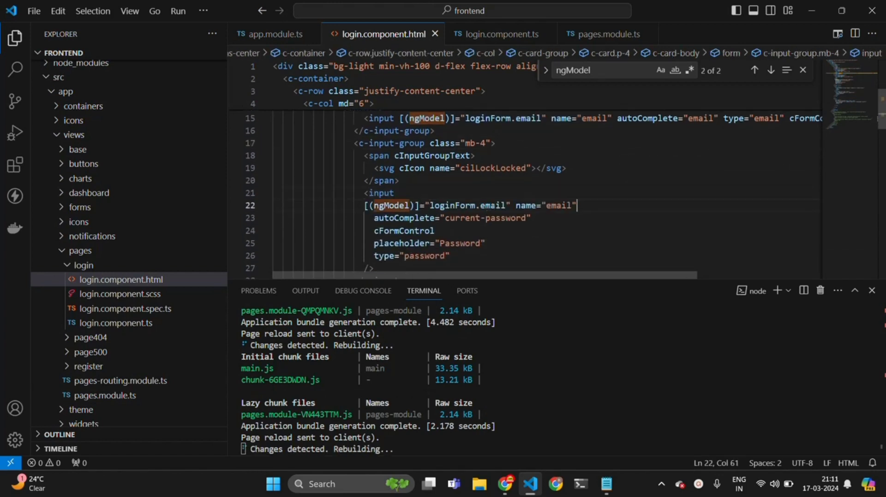
pyautogui.doubleClick(492, 205)
pyautogui.write('password')
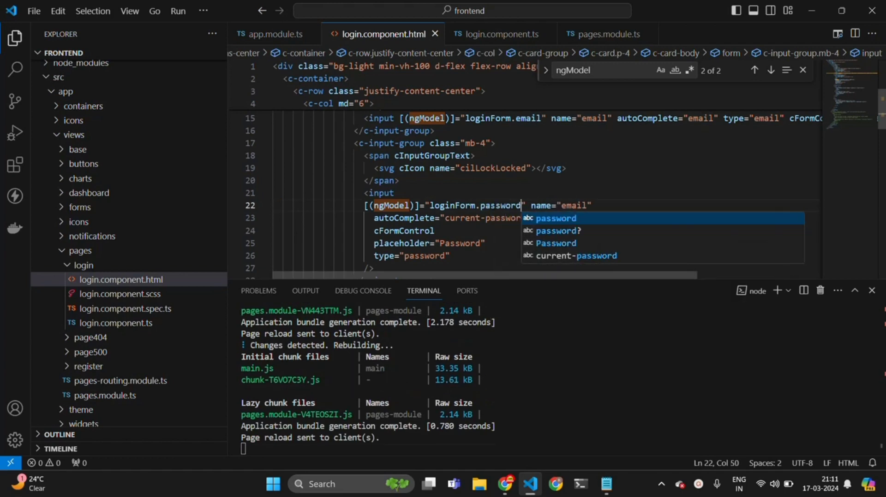
pyautogui.doubleClick(499, 205)
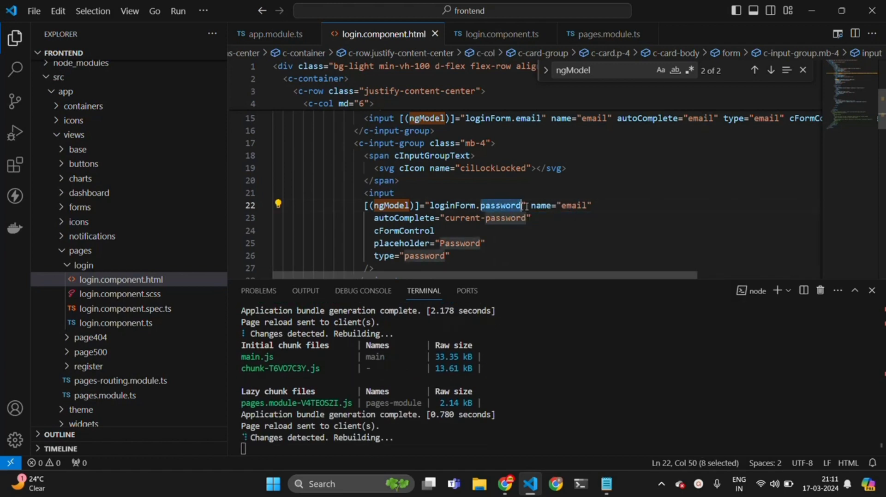
pyautogui.hotkey('ctrl', 'c')
pyautogui.doubleClick(573, 205)
pyautogui.hotkey('ctrl', 'v')
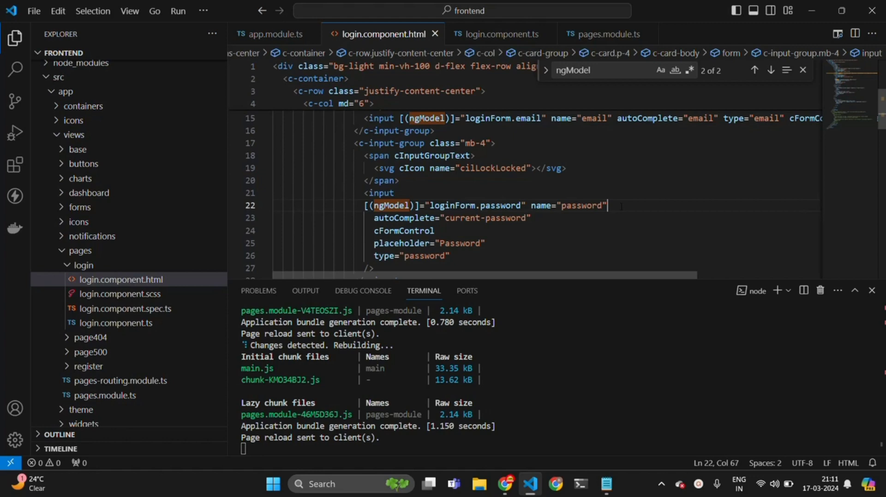
# - Fill the Email and Password fields, submit Login, and expand the logged form data object
pyautogui.click(505, 483)
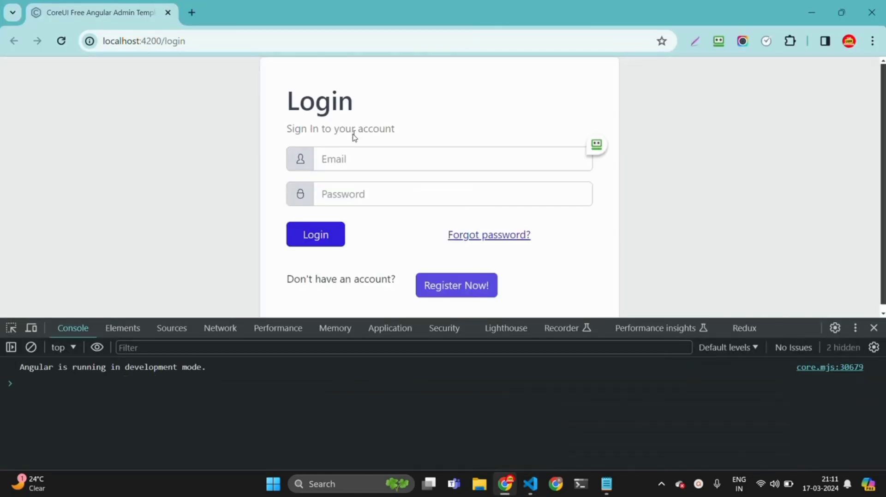
pyautogui.click(356, 158)
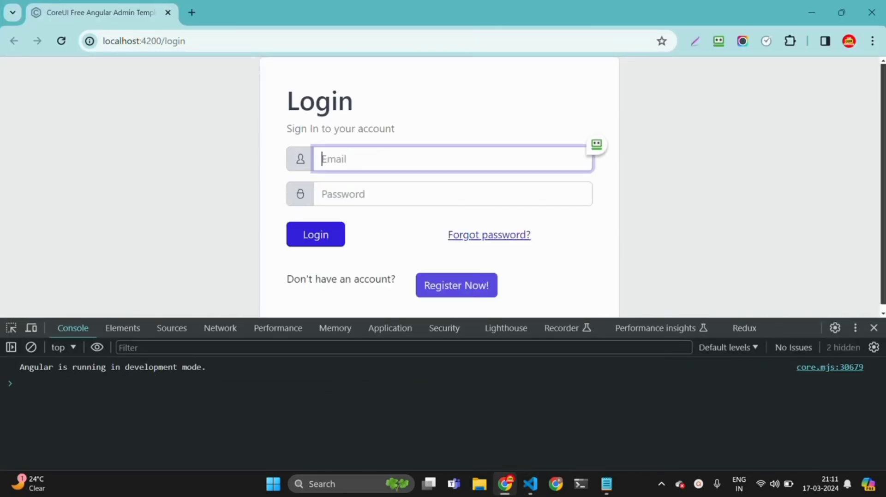
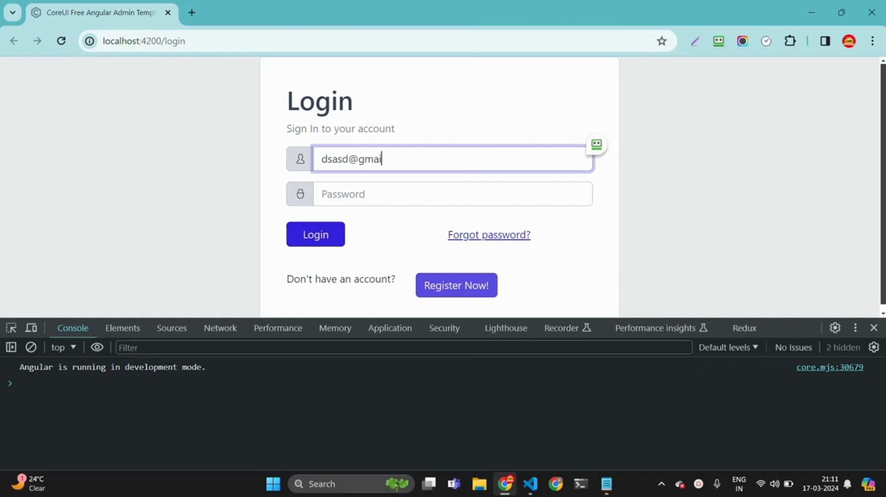
pyautogui.press('Tab')
pyautogui.write('12')
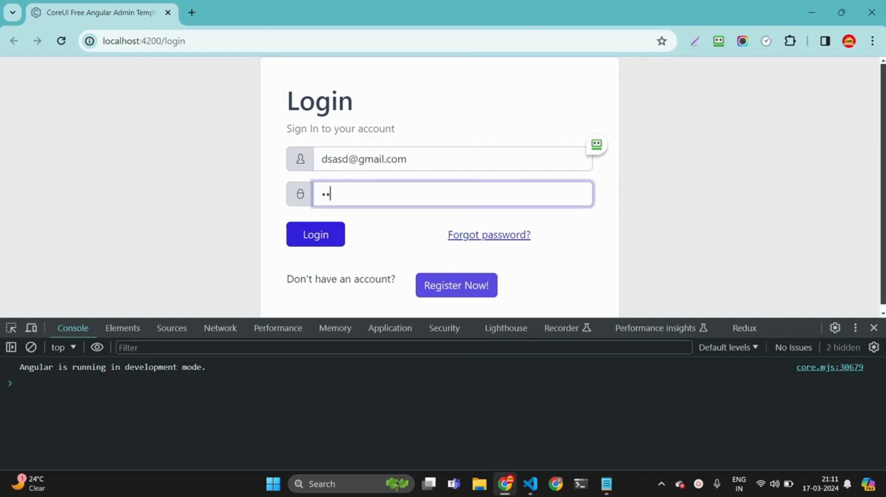
pyautogui.write('3456')
pyautogui.click(331, 229)
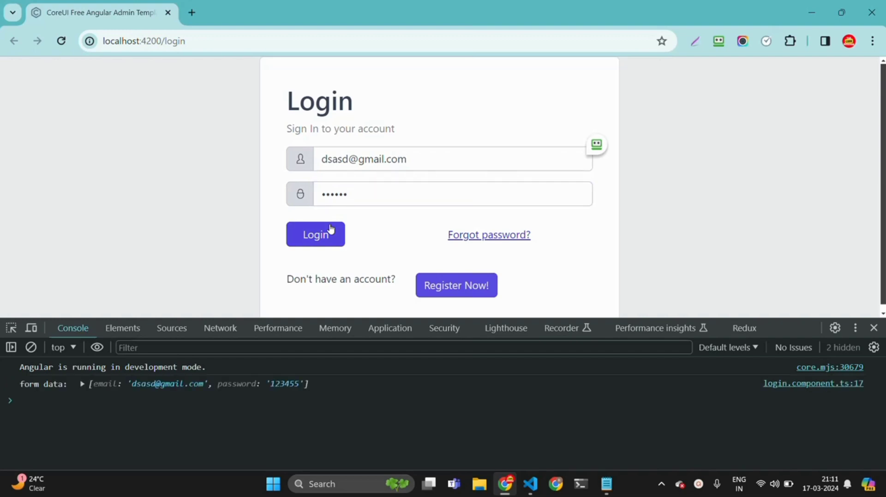
pyautogui.click(81, 384)
pyautogui.hotkey('alt', 'Tab')
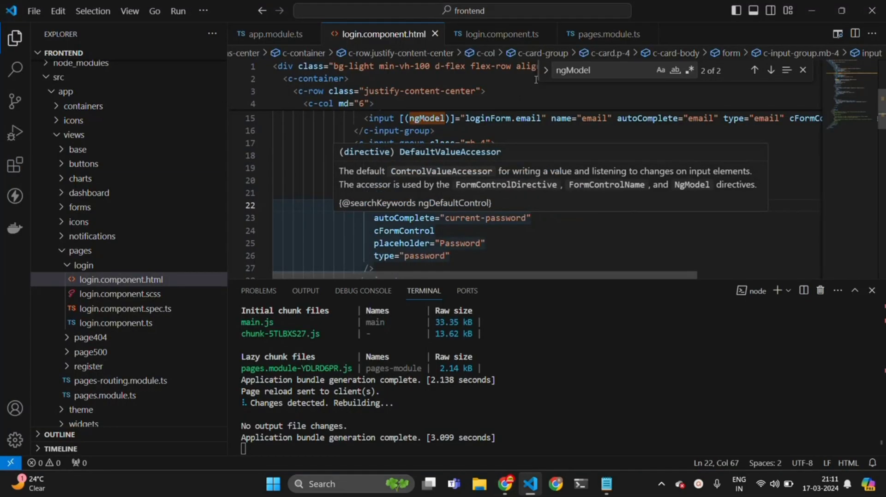
pyautogui.click(598, 34)
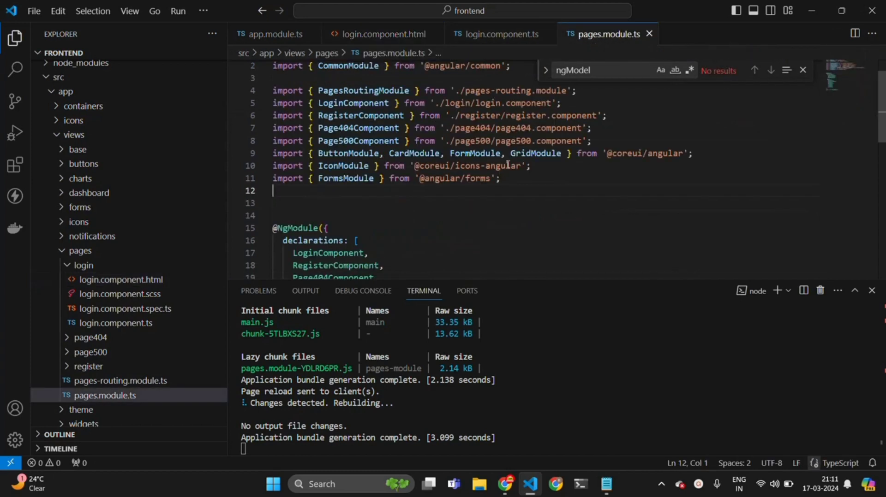
pyautogui.moveTo(501, 178); pyautogui.dragTo(273, 179)
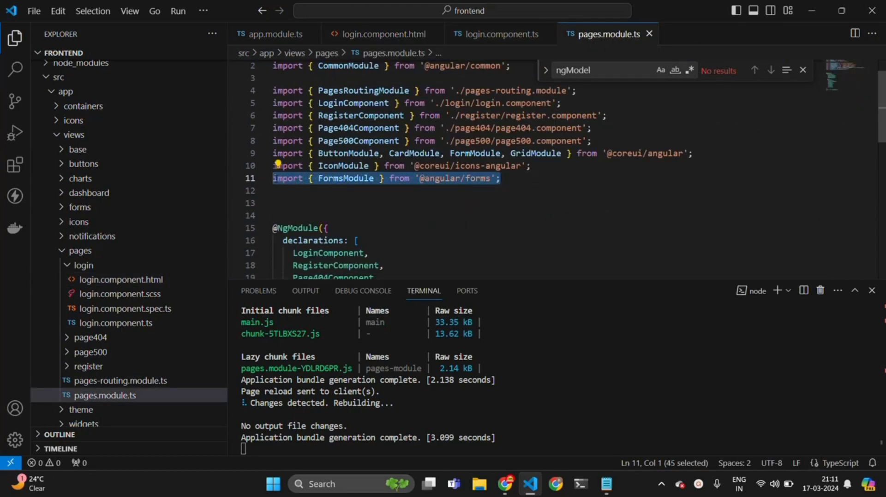
pyautogui.doubleClick(624, 153)
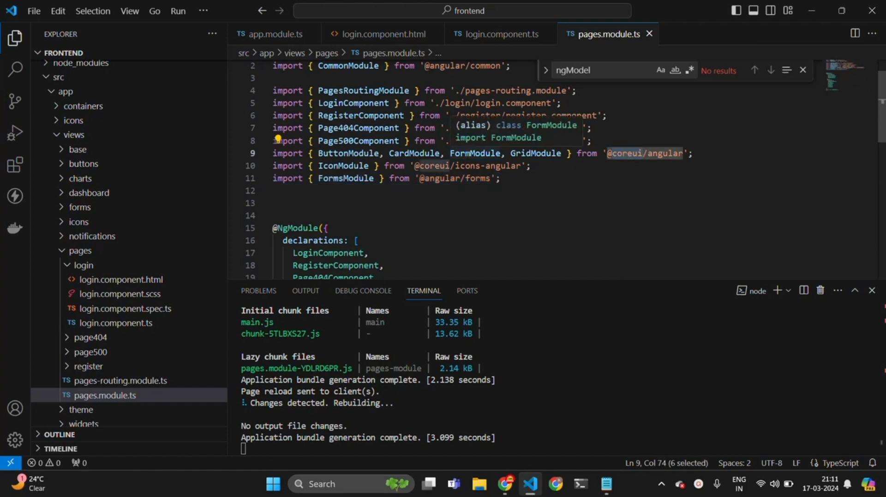
pyautogui.doubleClick(474, 153)
pyautogui.click(508, 182)
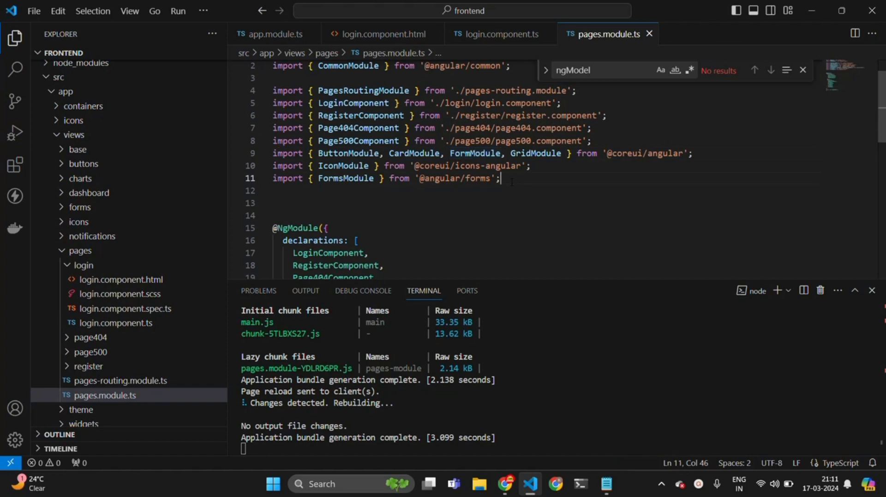
pyautogui.scroll(-3, 393, 220)
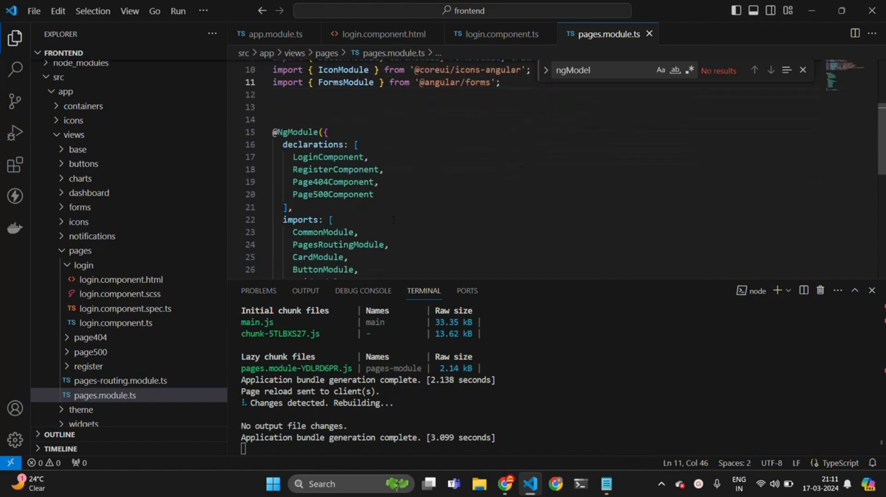
pyautogui.scroll(2, 393, 220)
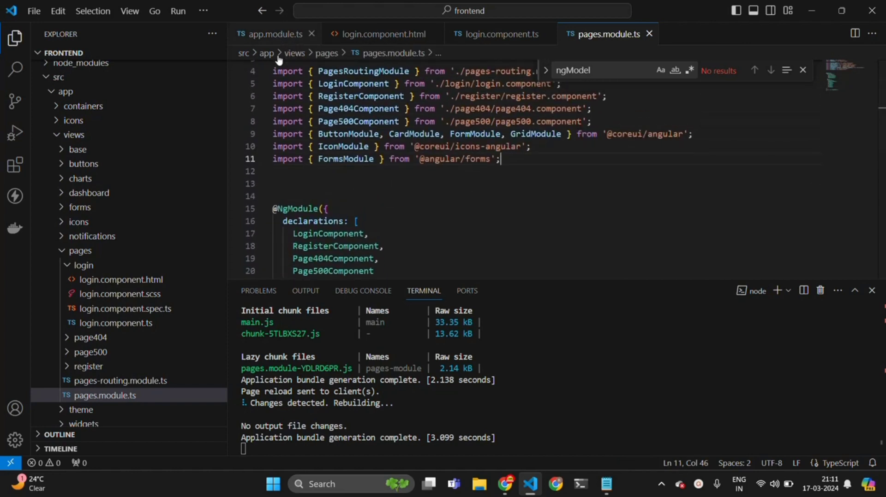